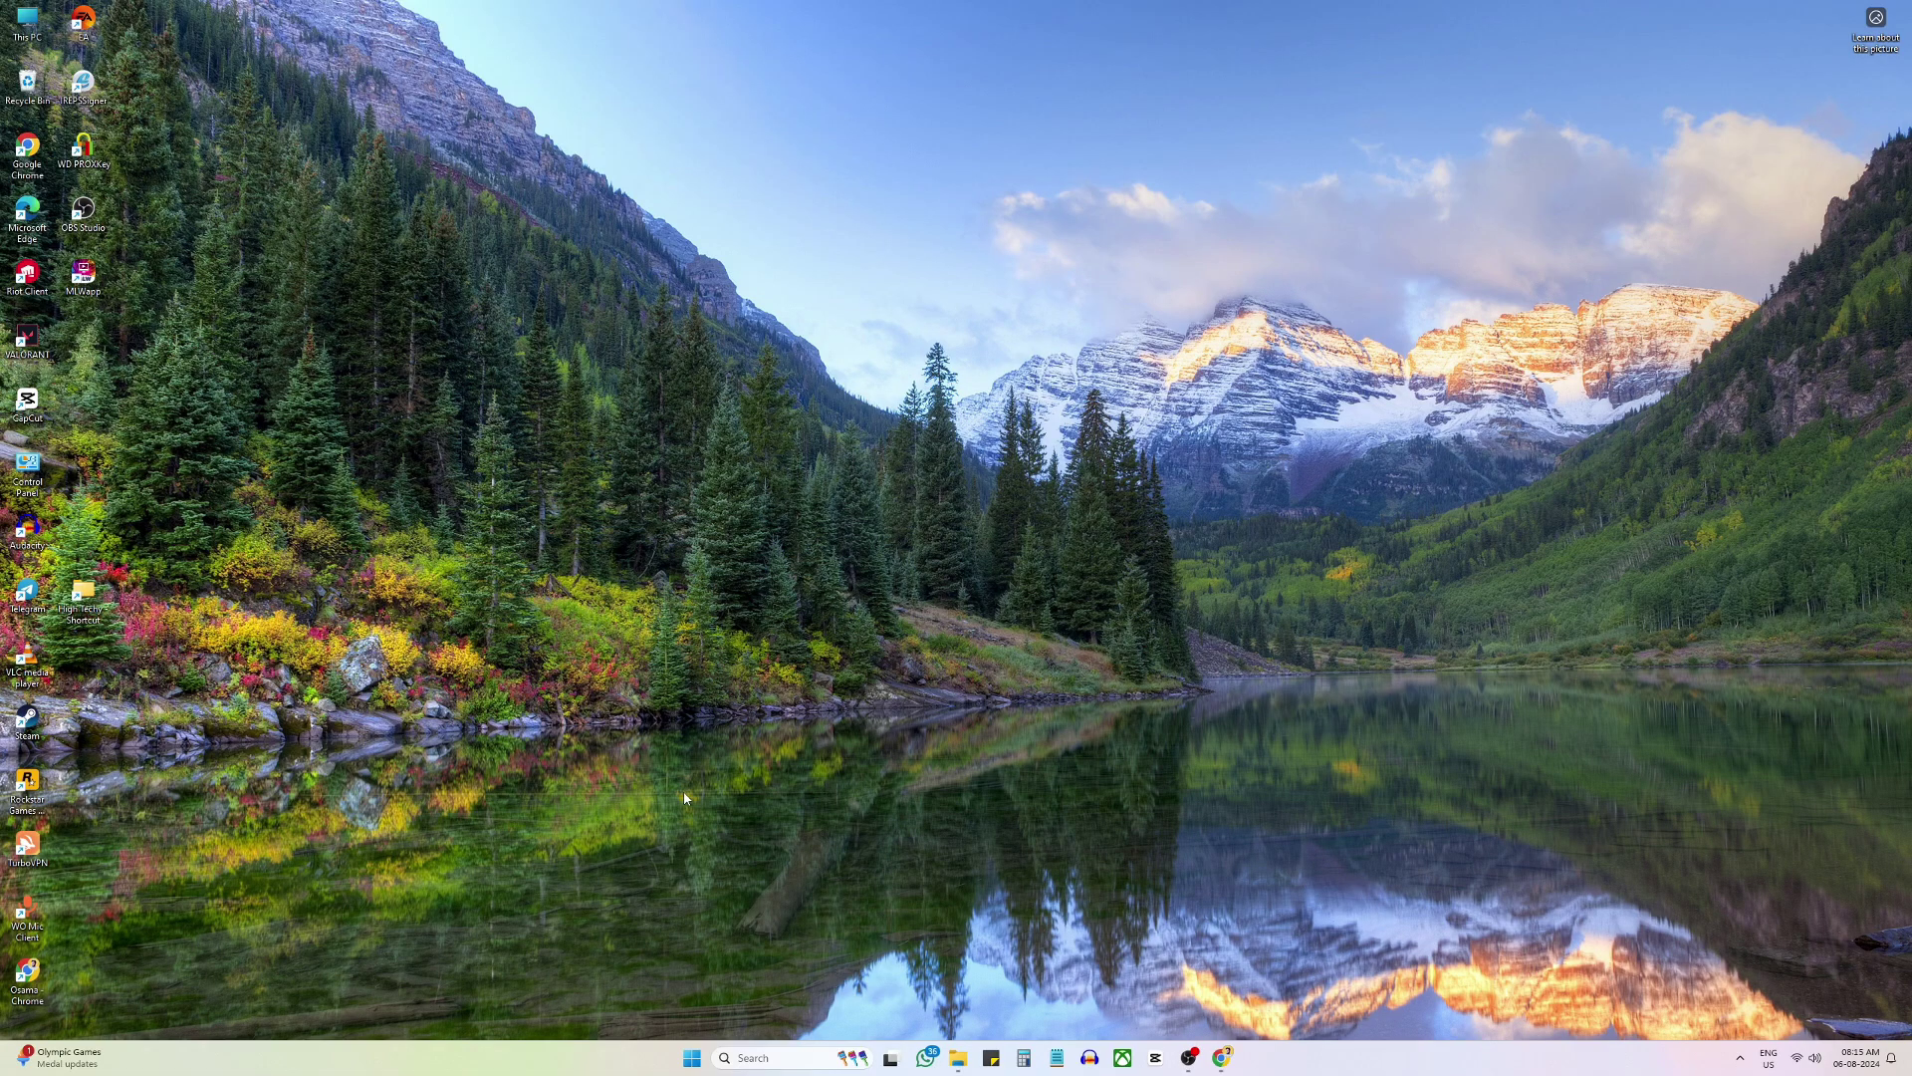
Step: Bring up the Start button's quick-link menu of system shortcuts
right_click(691, 1056)
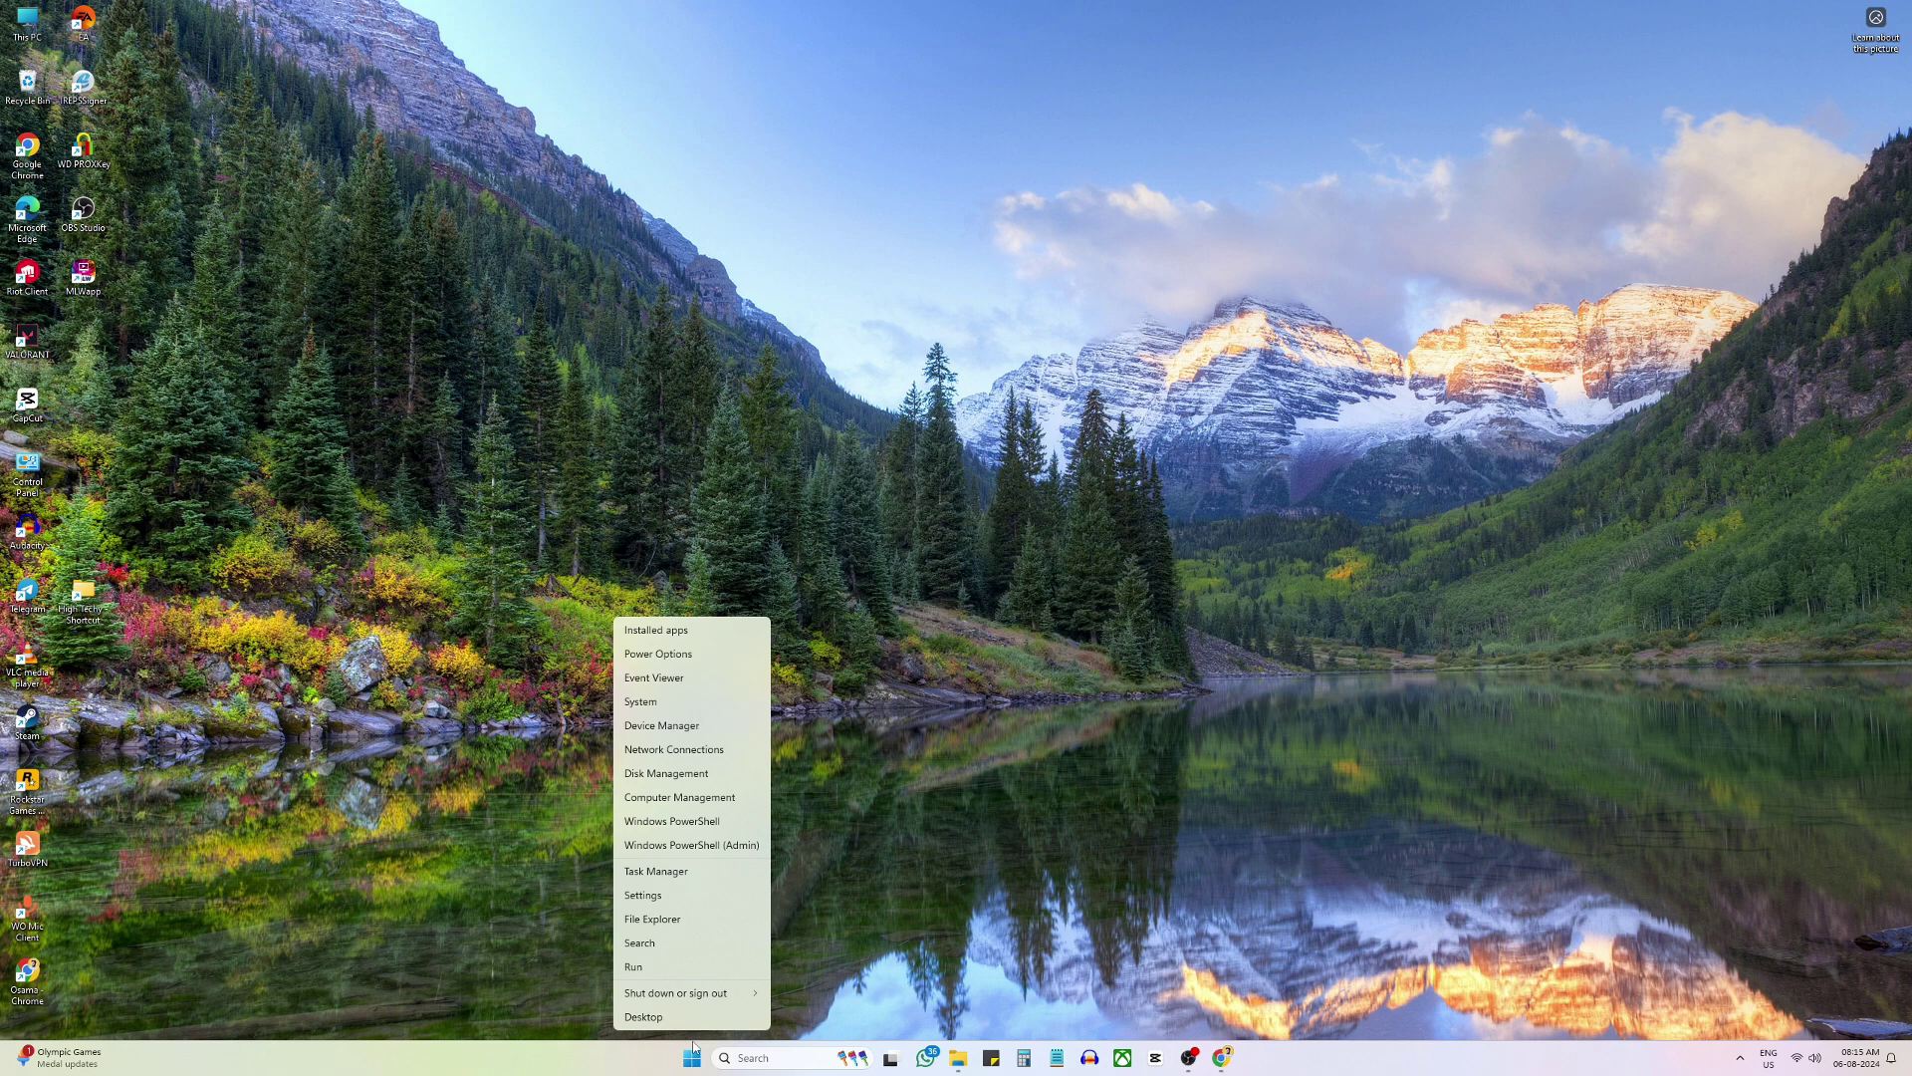
Step: Launch Settings from the quick-link menu and go to the Accessibility section
left_click(665, 896)
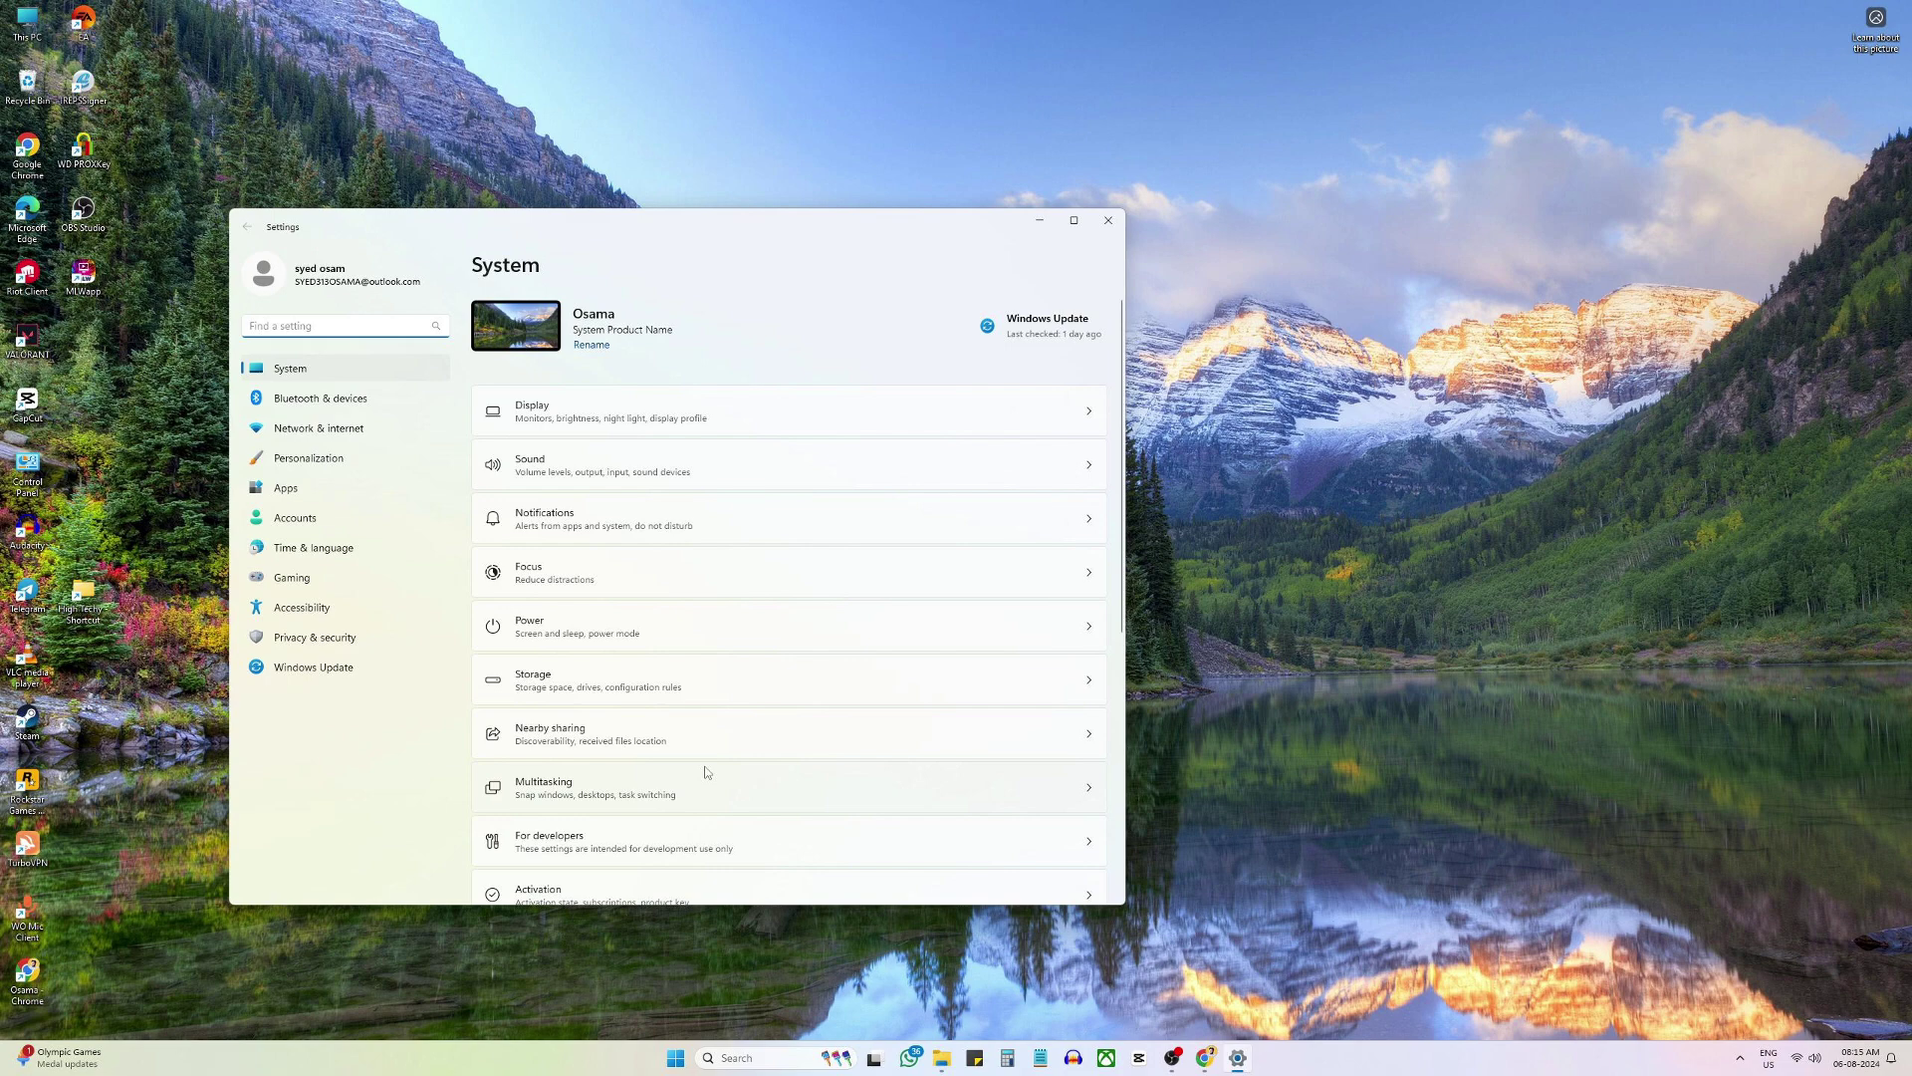
left_click(301, 607)
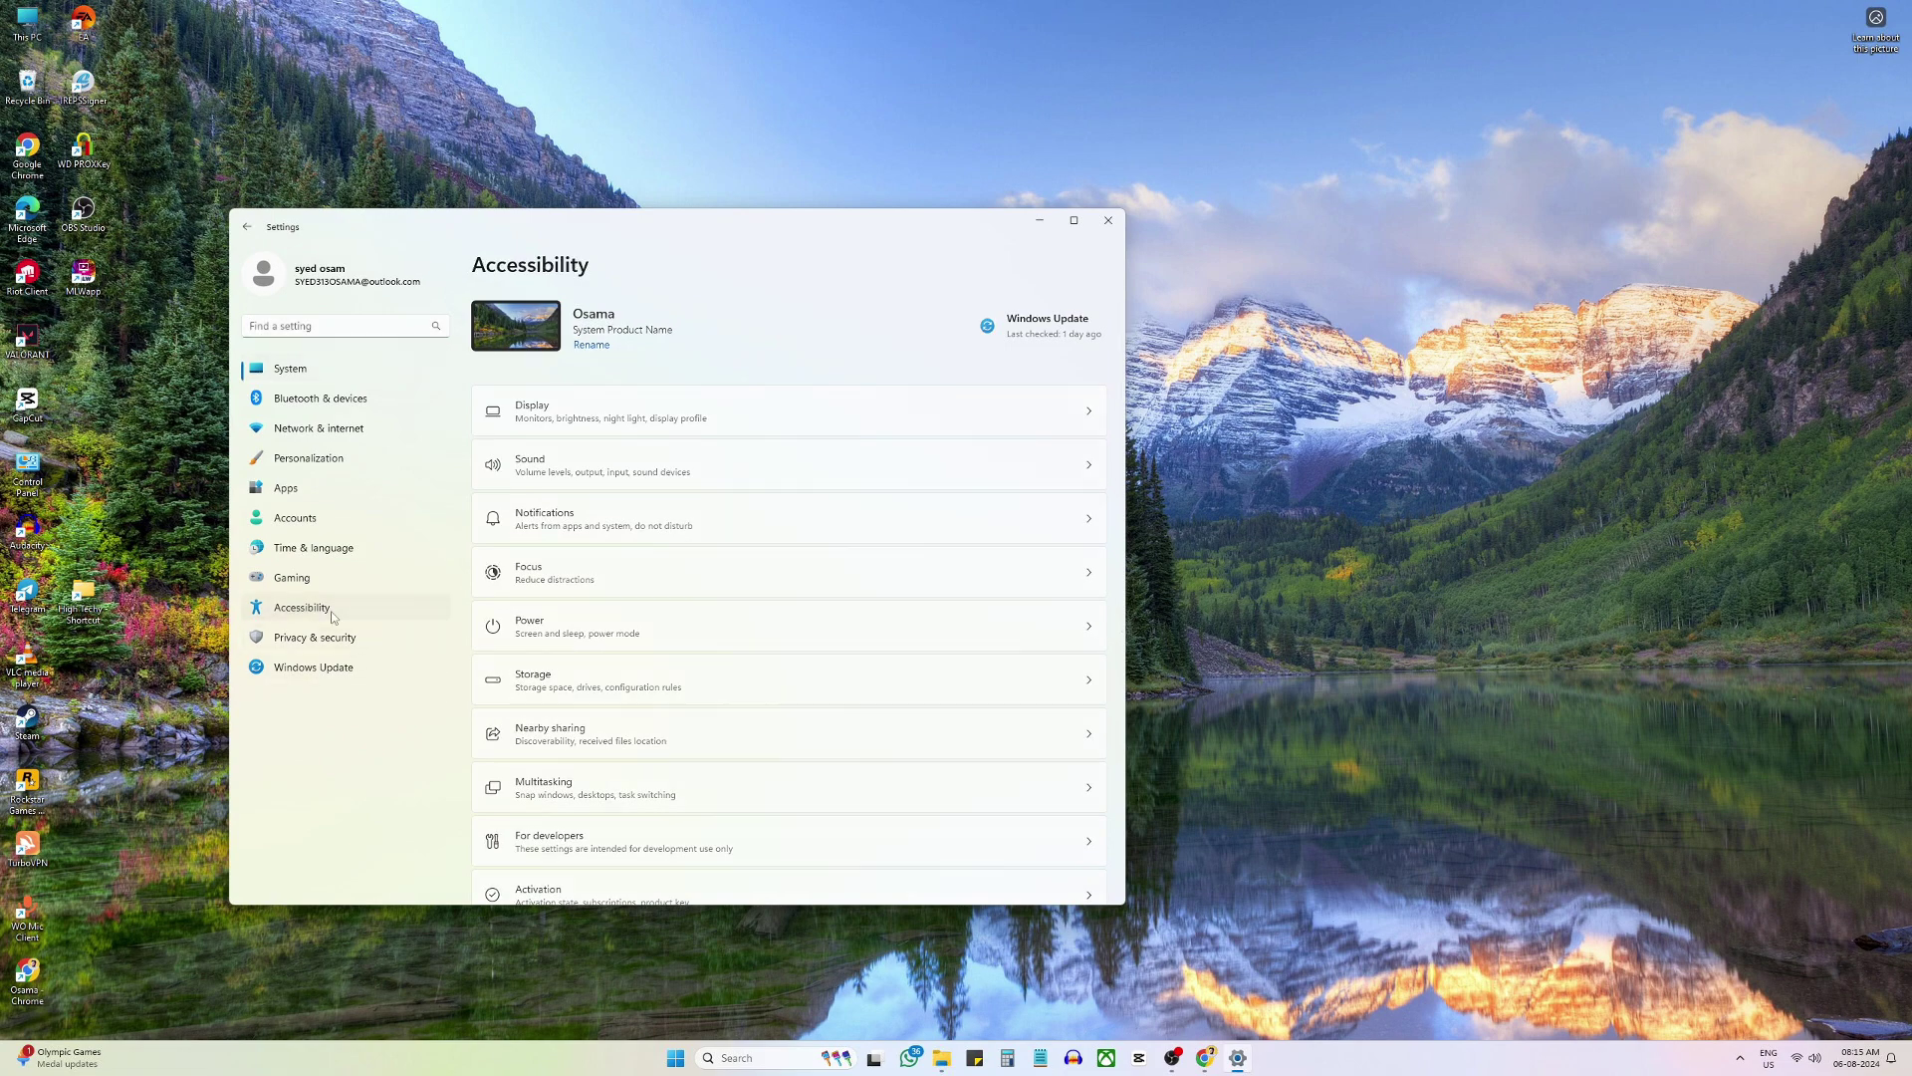
scroll(662, 597, "down", 1)
scroll(664, 598, "down", 3)
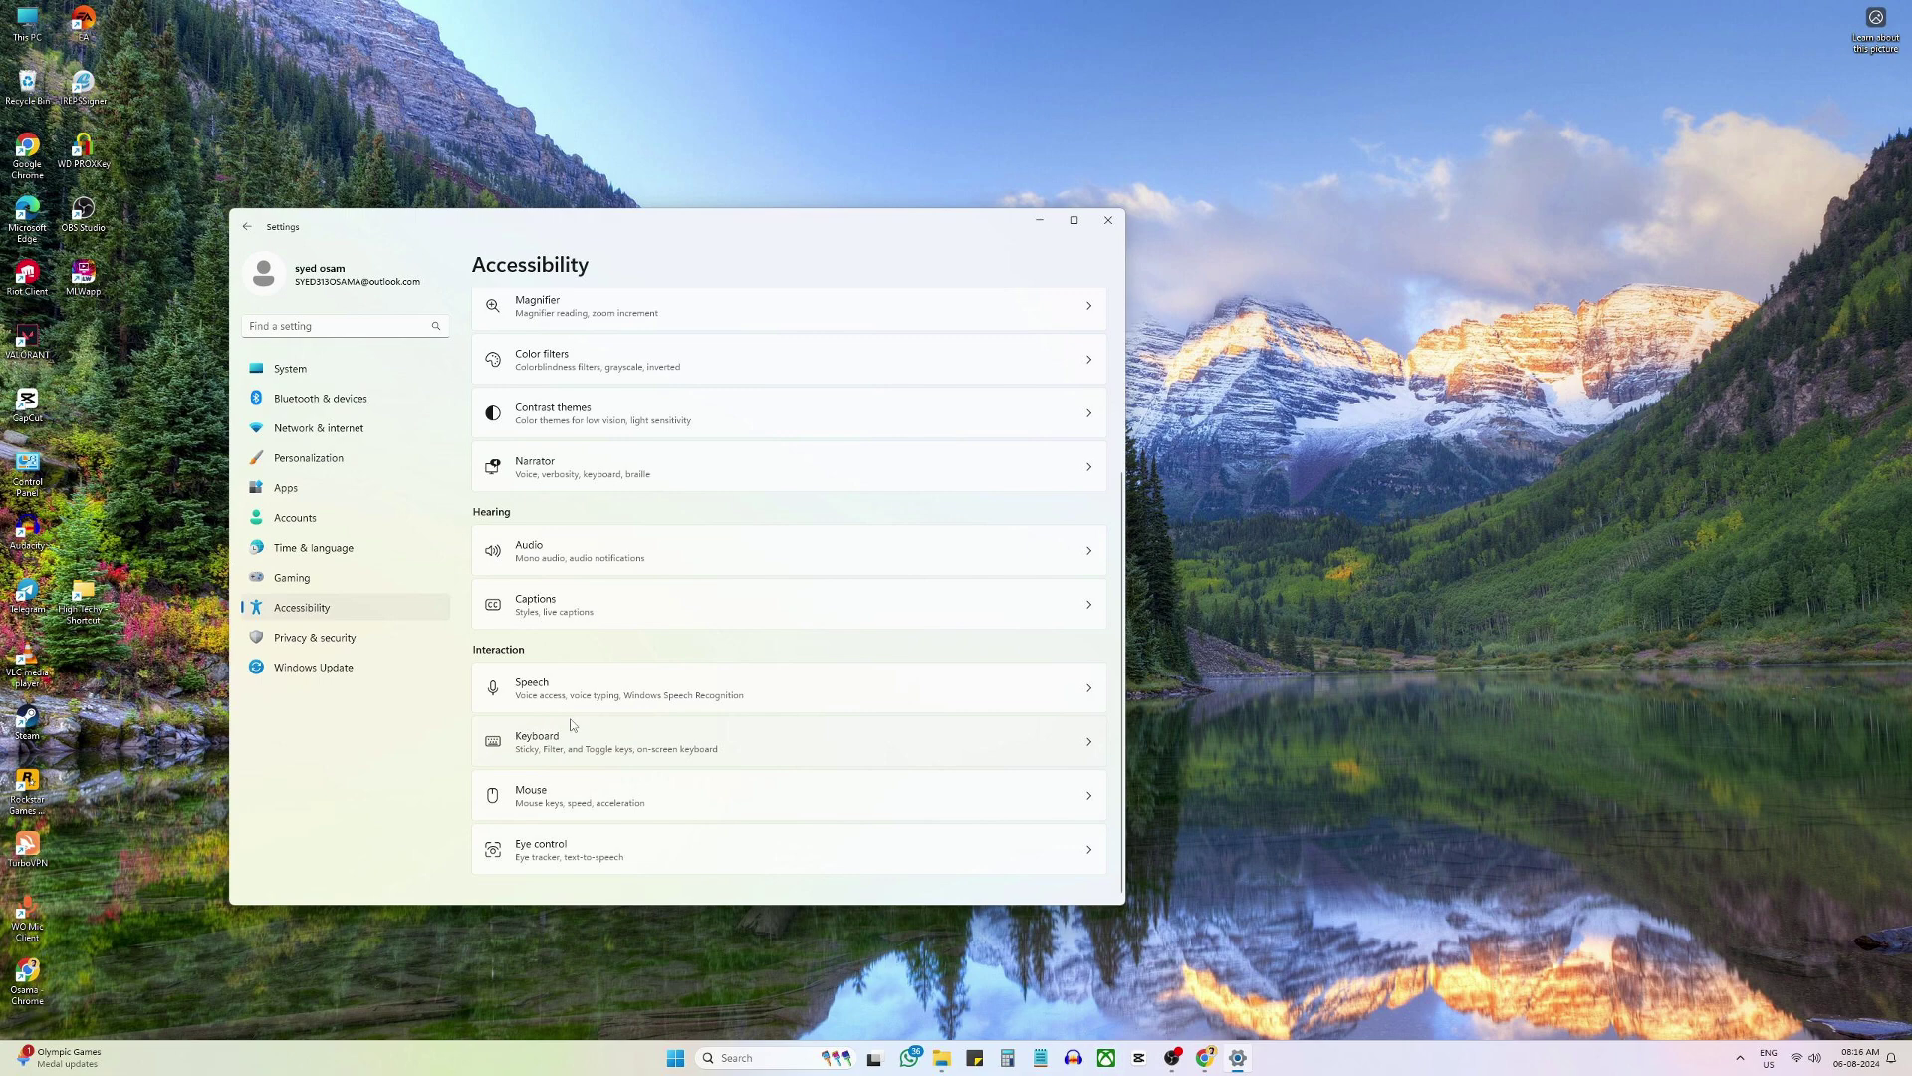
Step: Check the Keyboard page's Sticky, Filter and Toggle keys, then open Control Panel in Large icons view
left_click(561, 752)
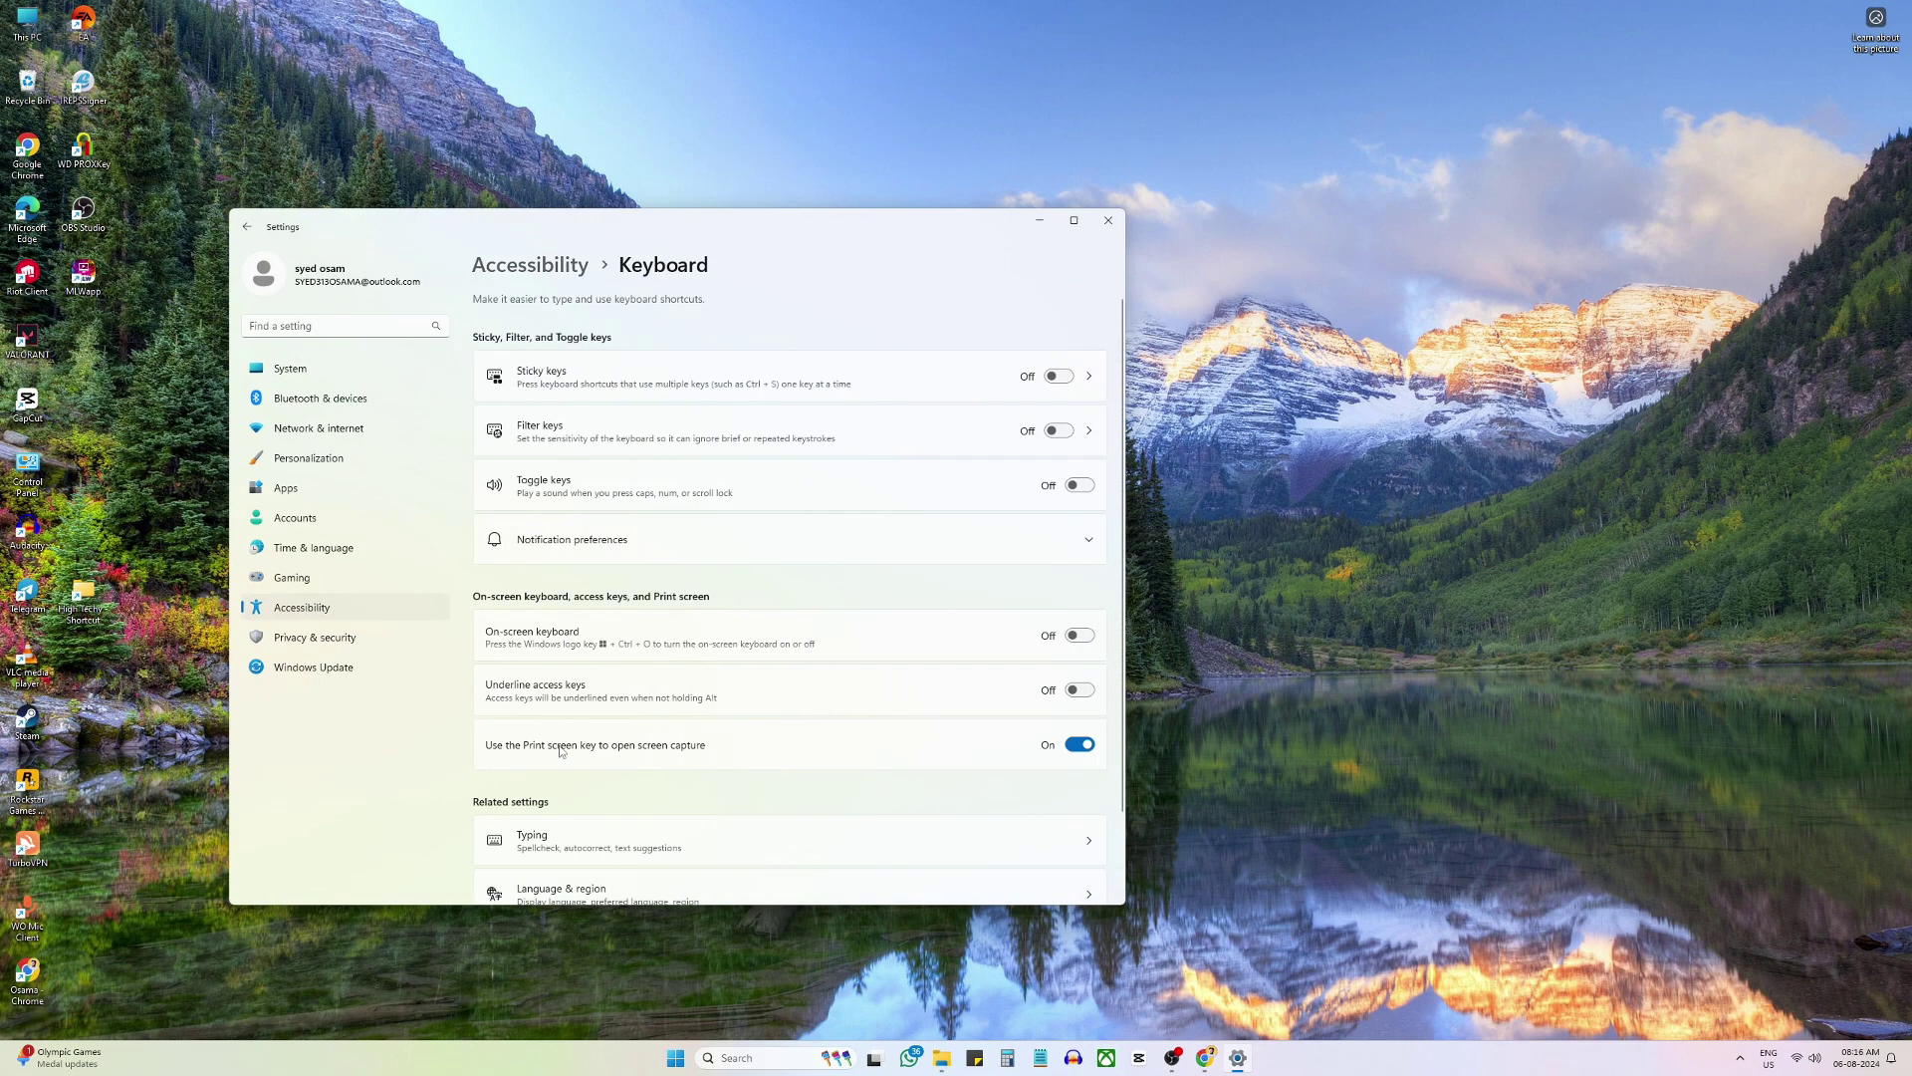
scroll(687, 673, "down", 1)
scroll(758, 602, "up", 1)
scroll(998, 598, "down", 3)
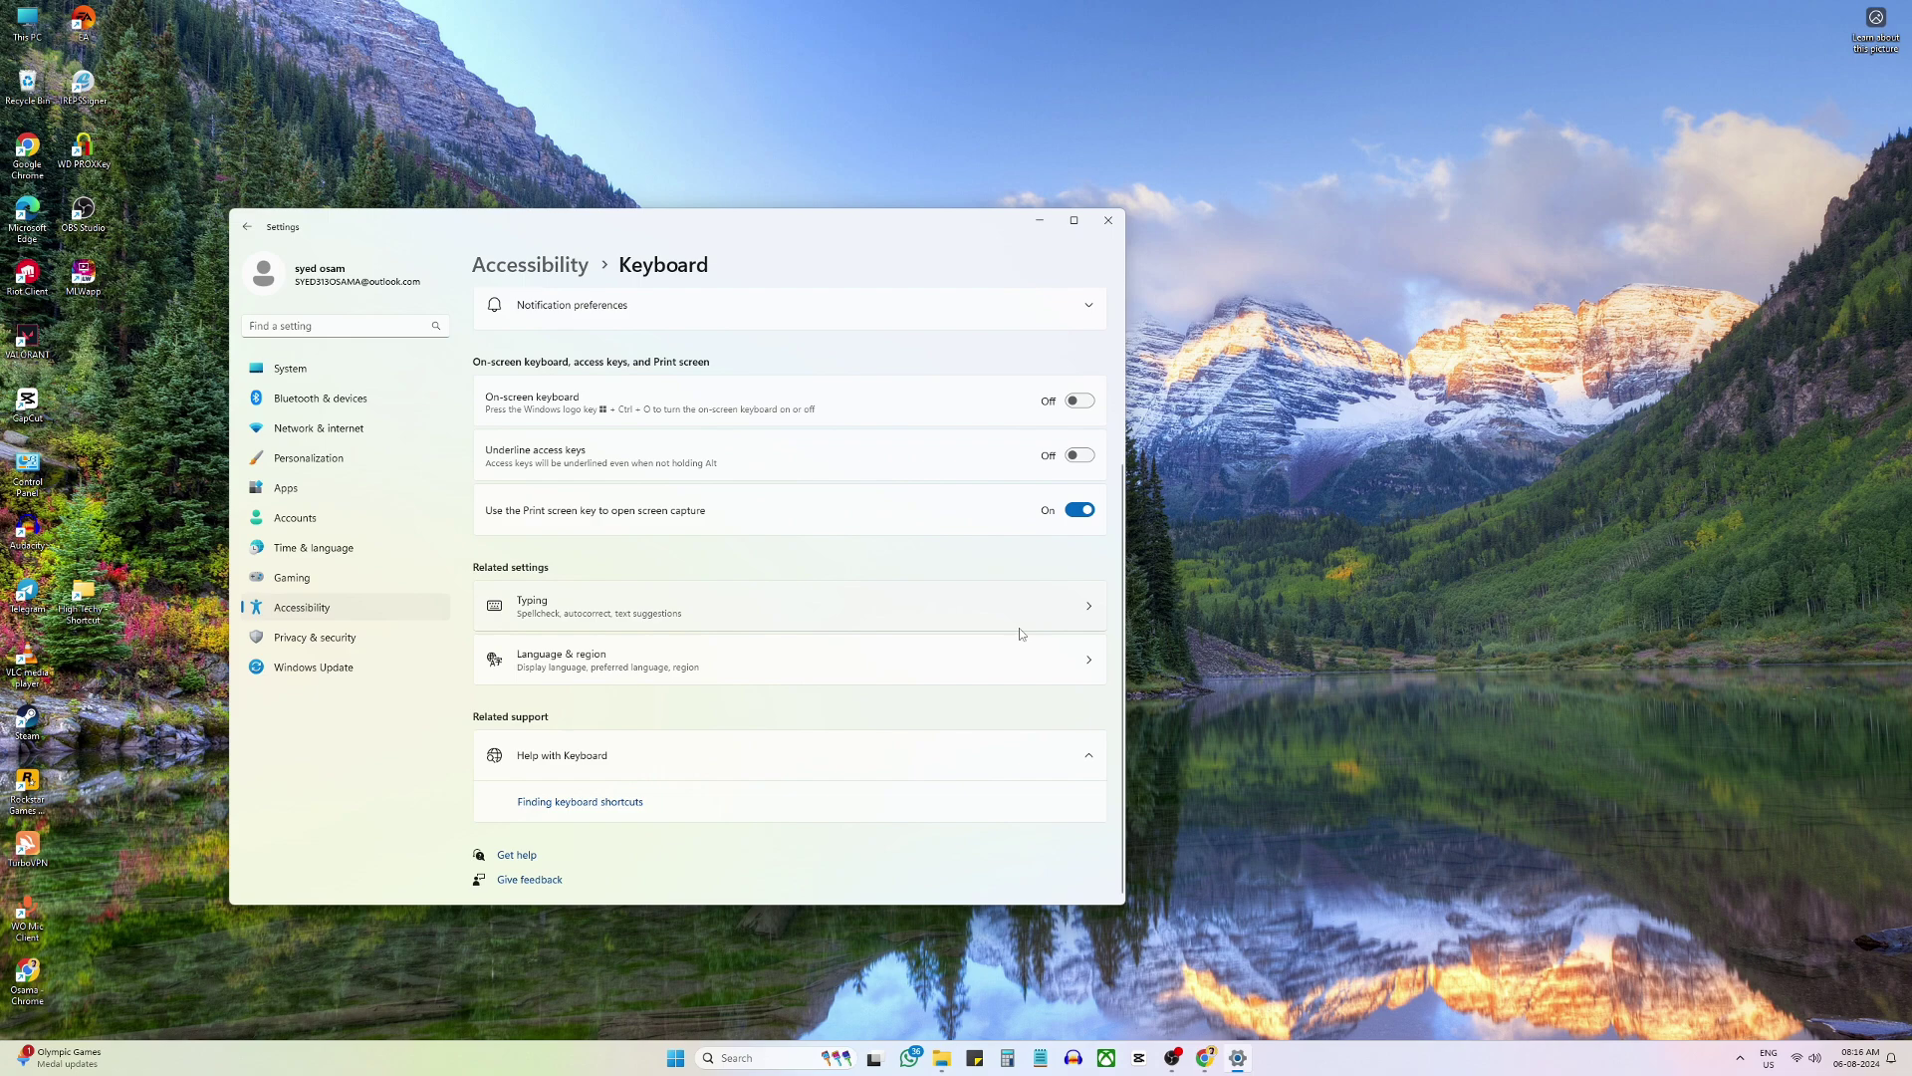
scroll(1021, 626, "up", 3)
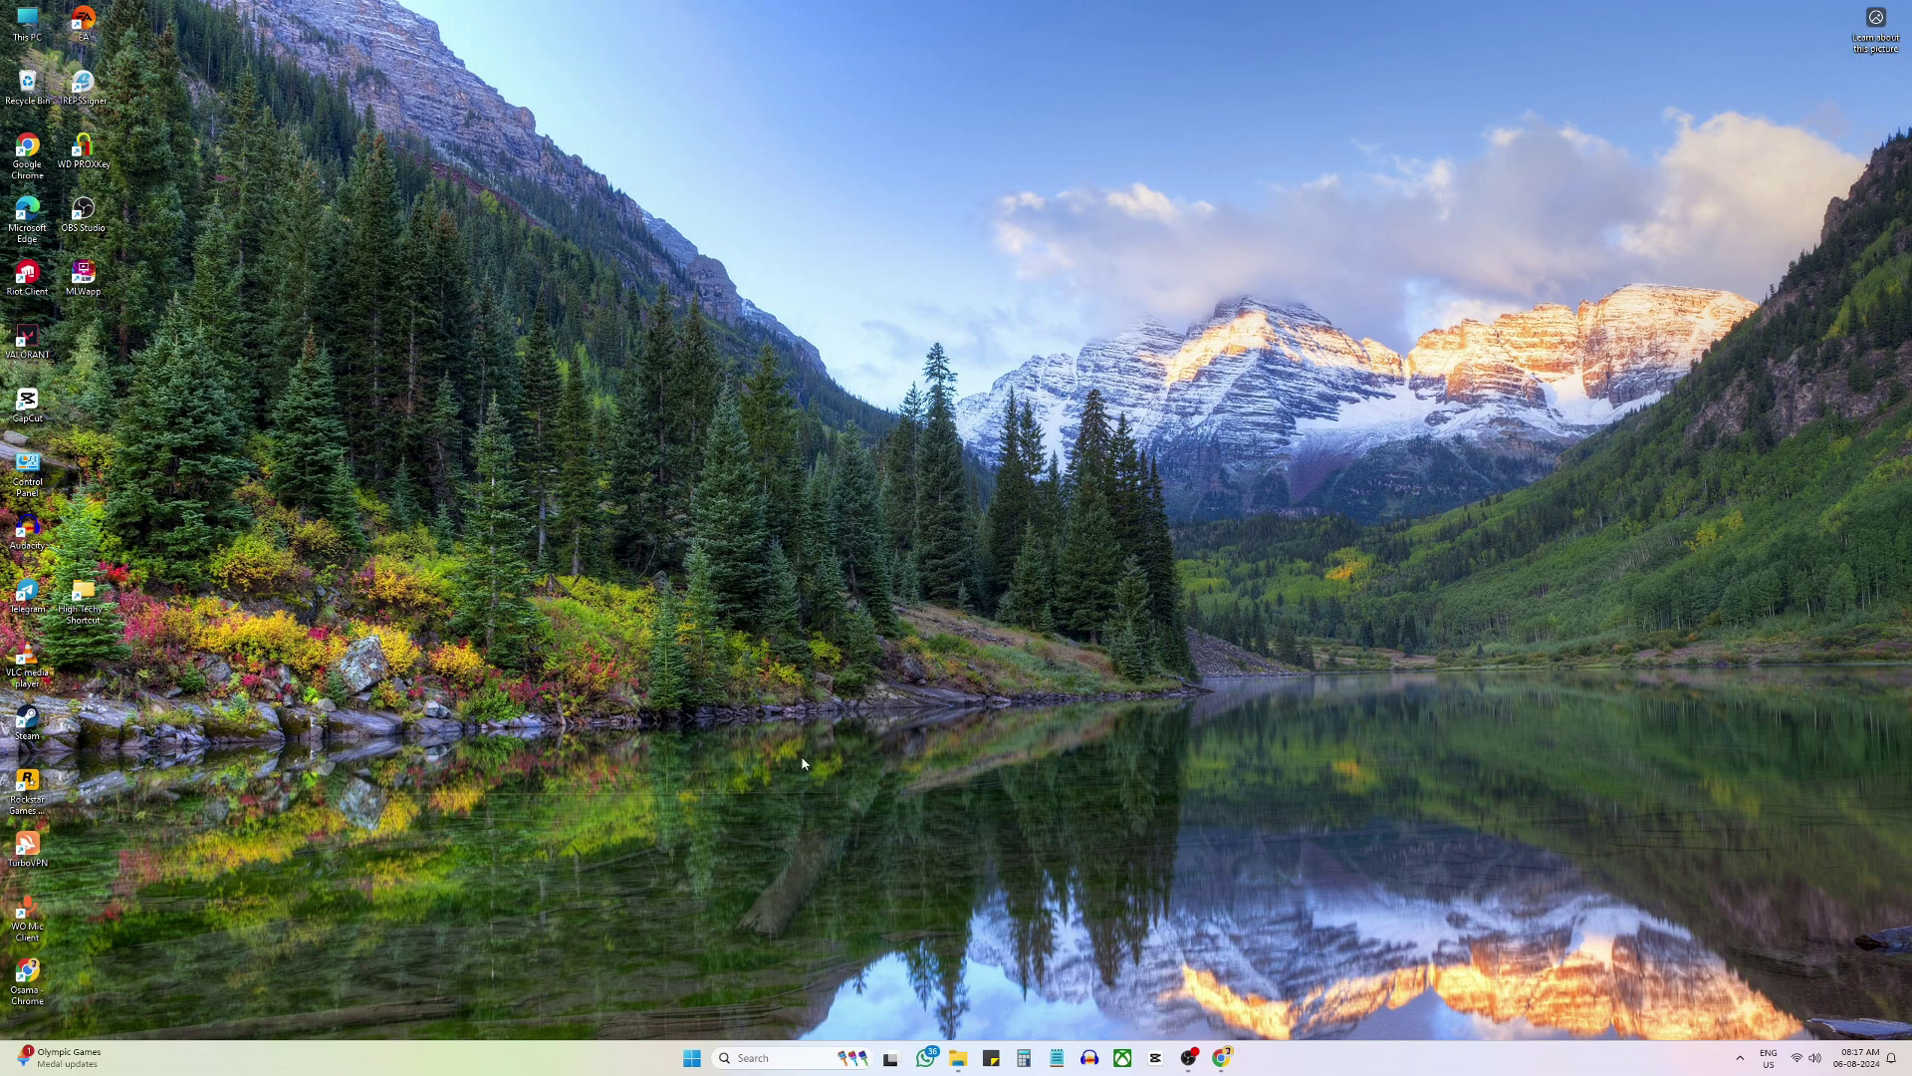
left_click(769, 1057)
type("con")
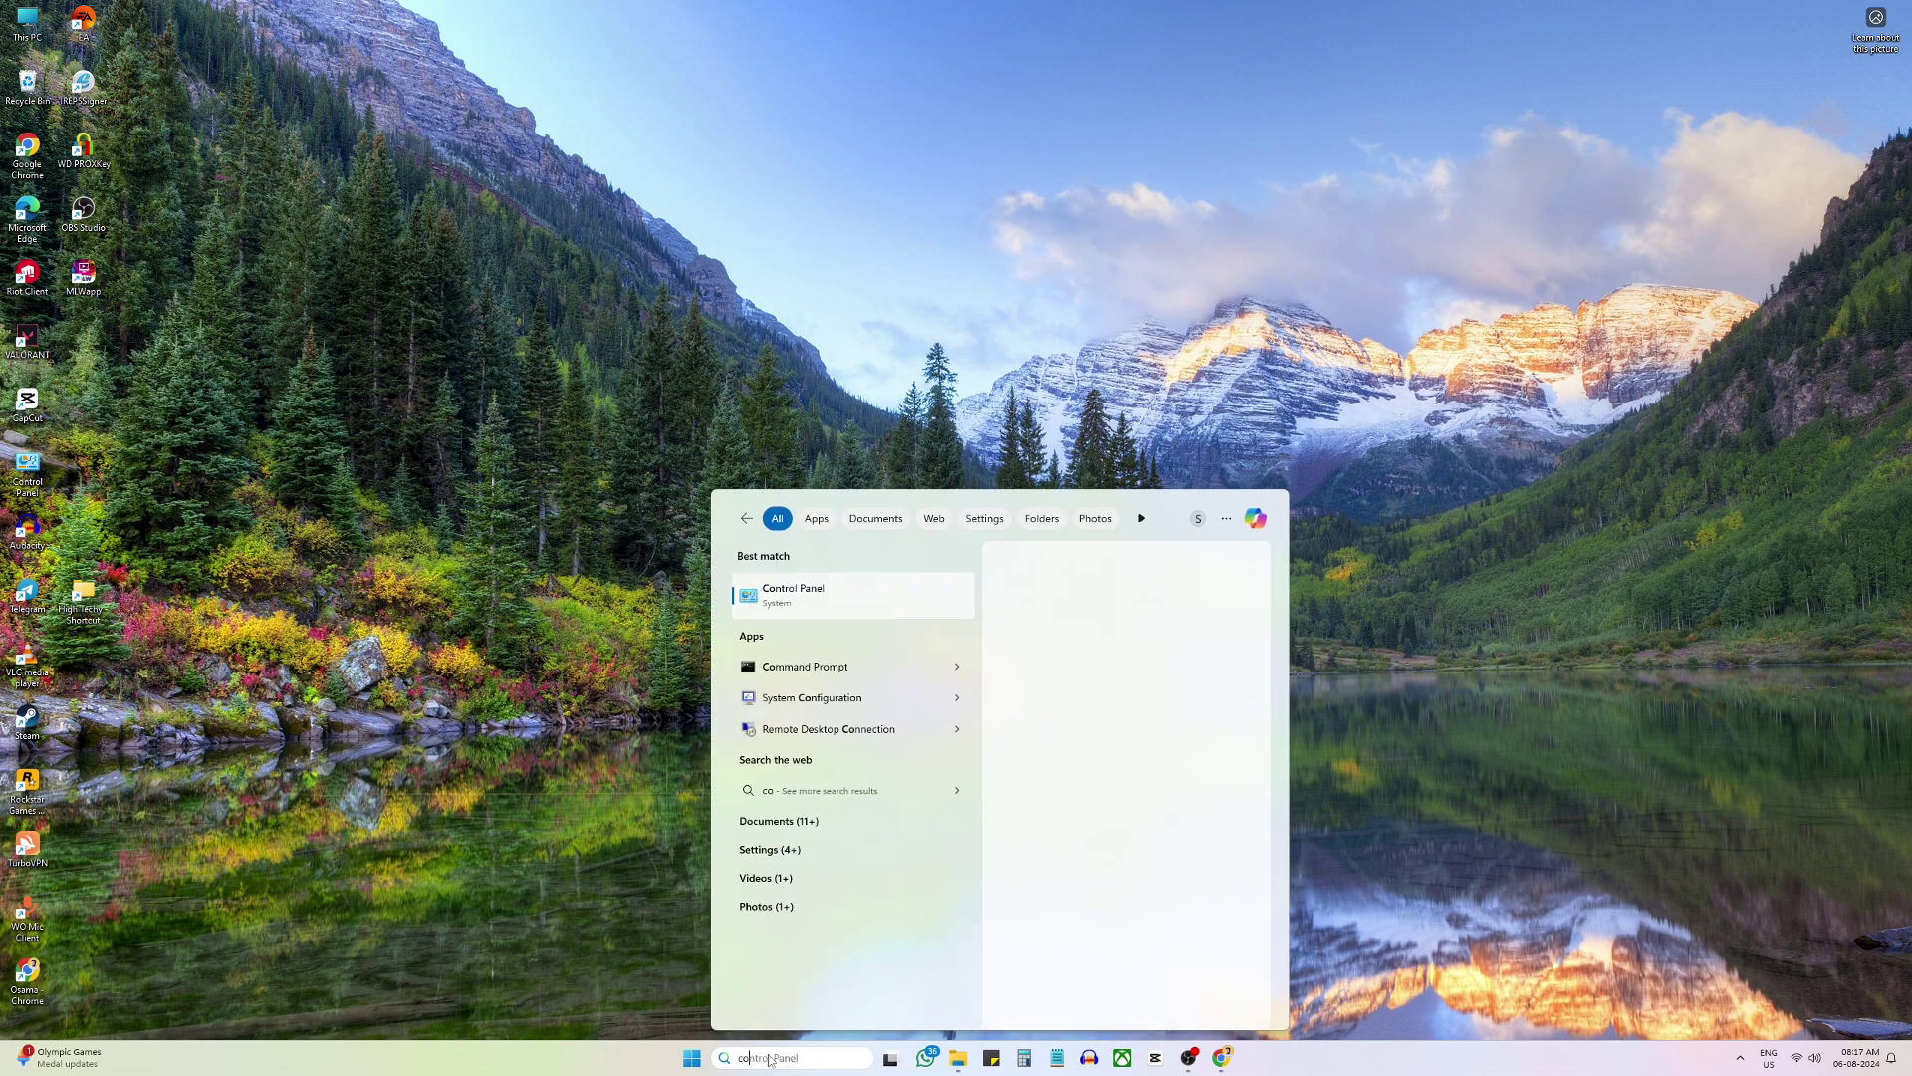
type("trol")
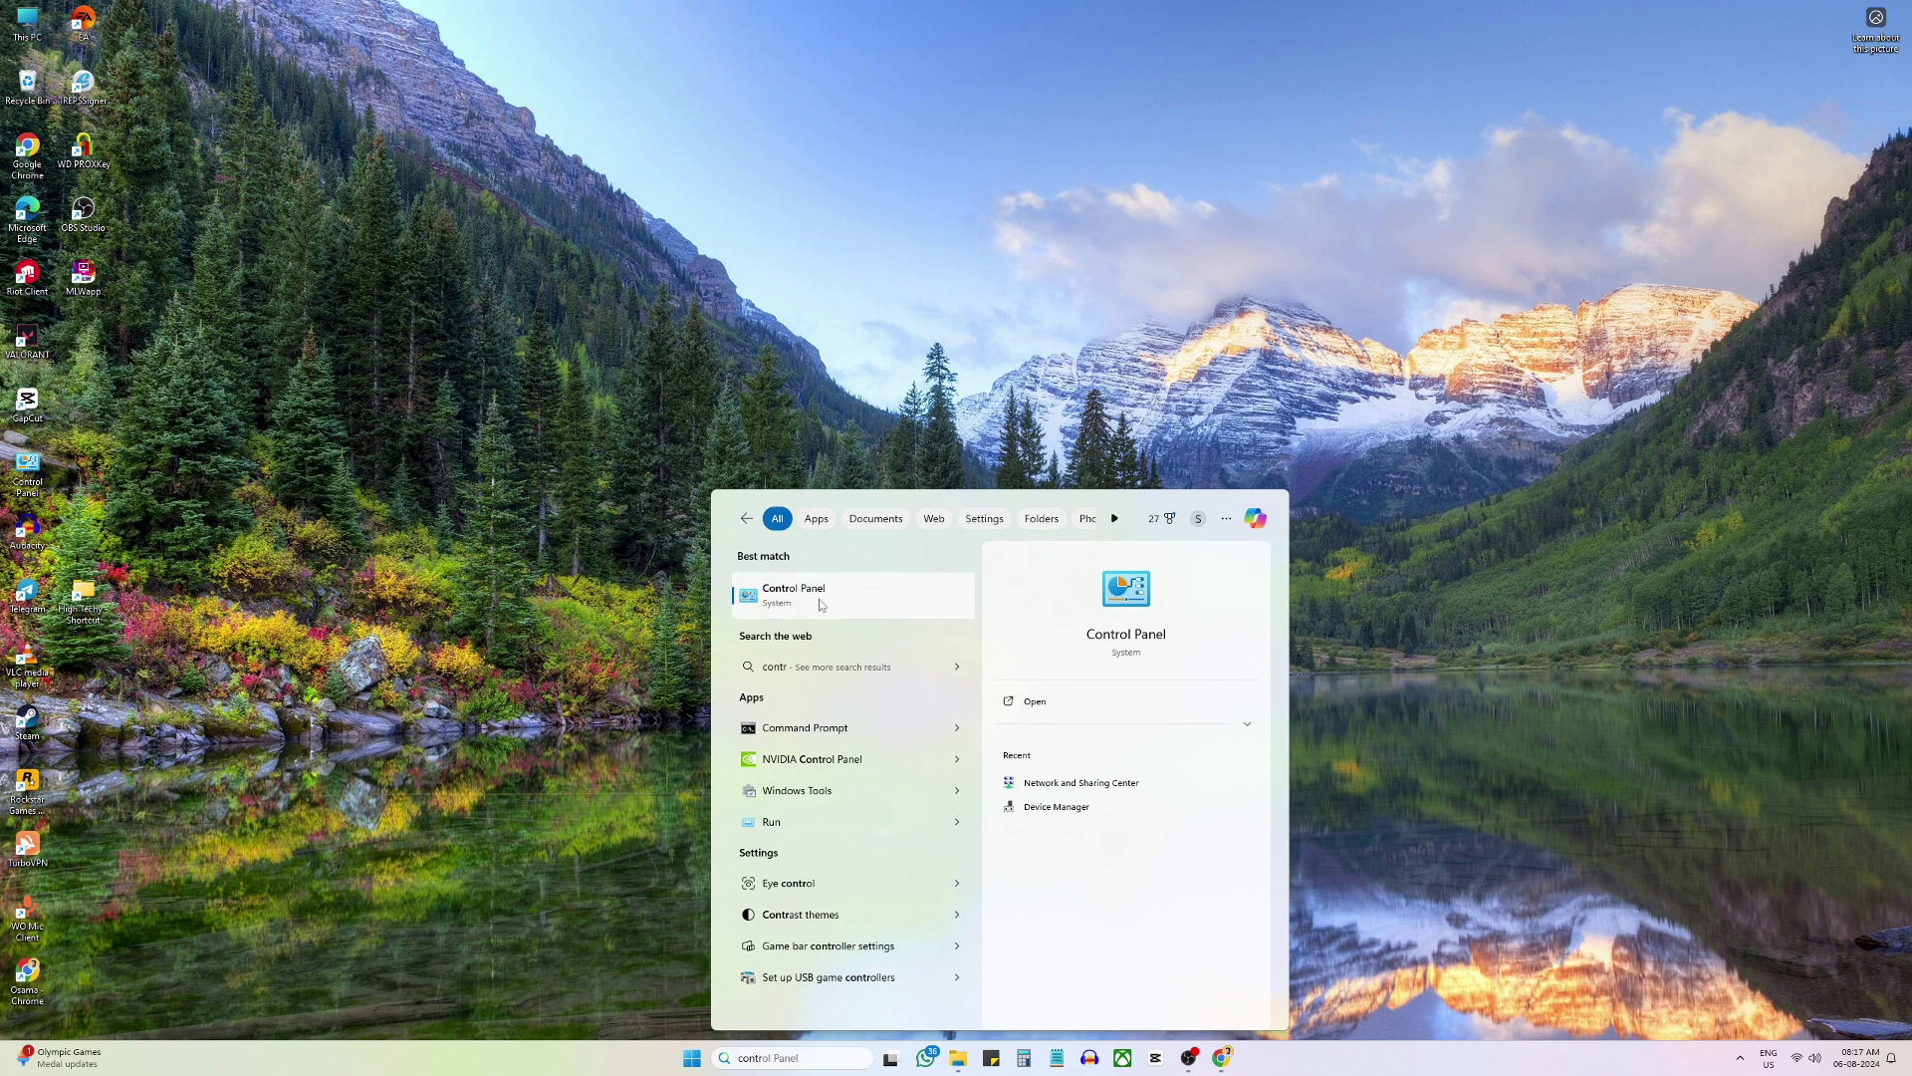
left_click(820, 599)
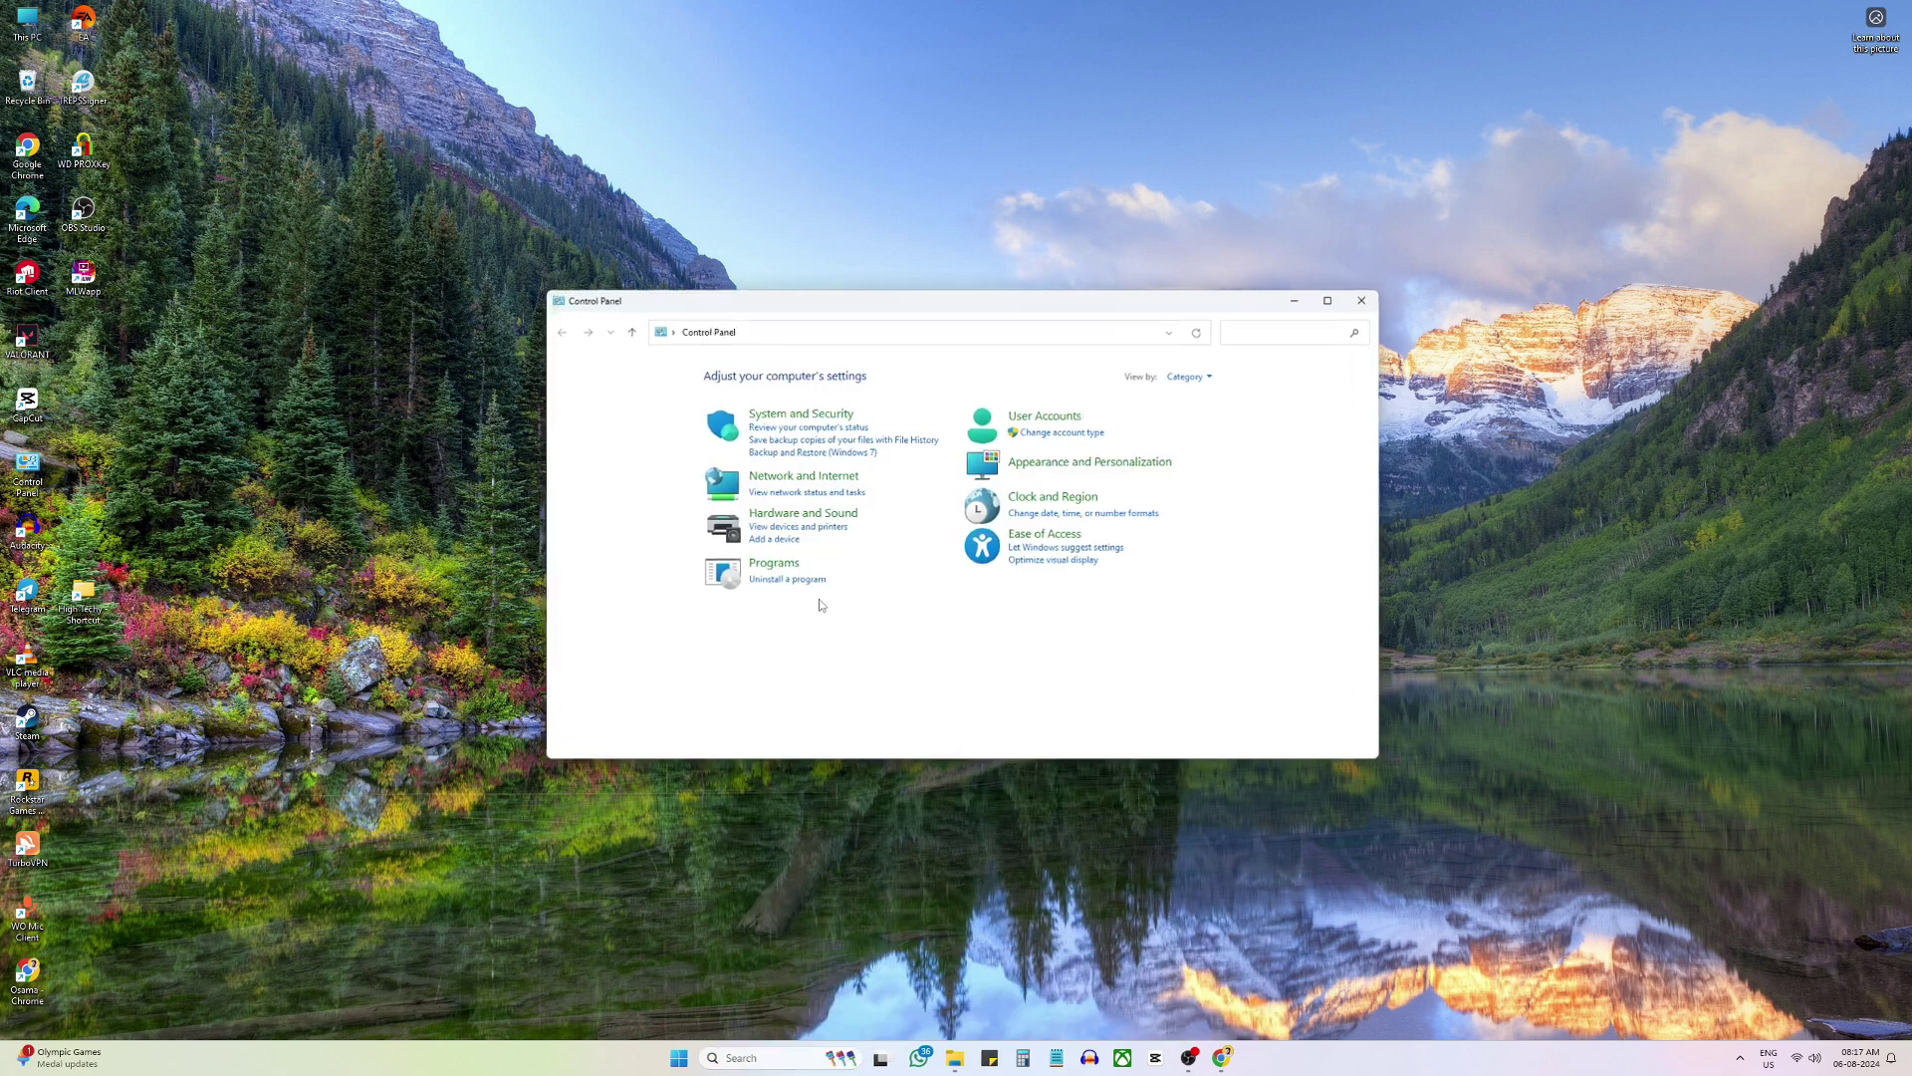
left_click(1189, 380)
left_click(1212, 419)
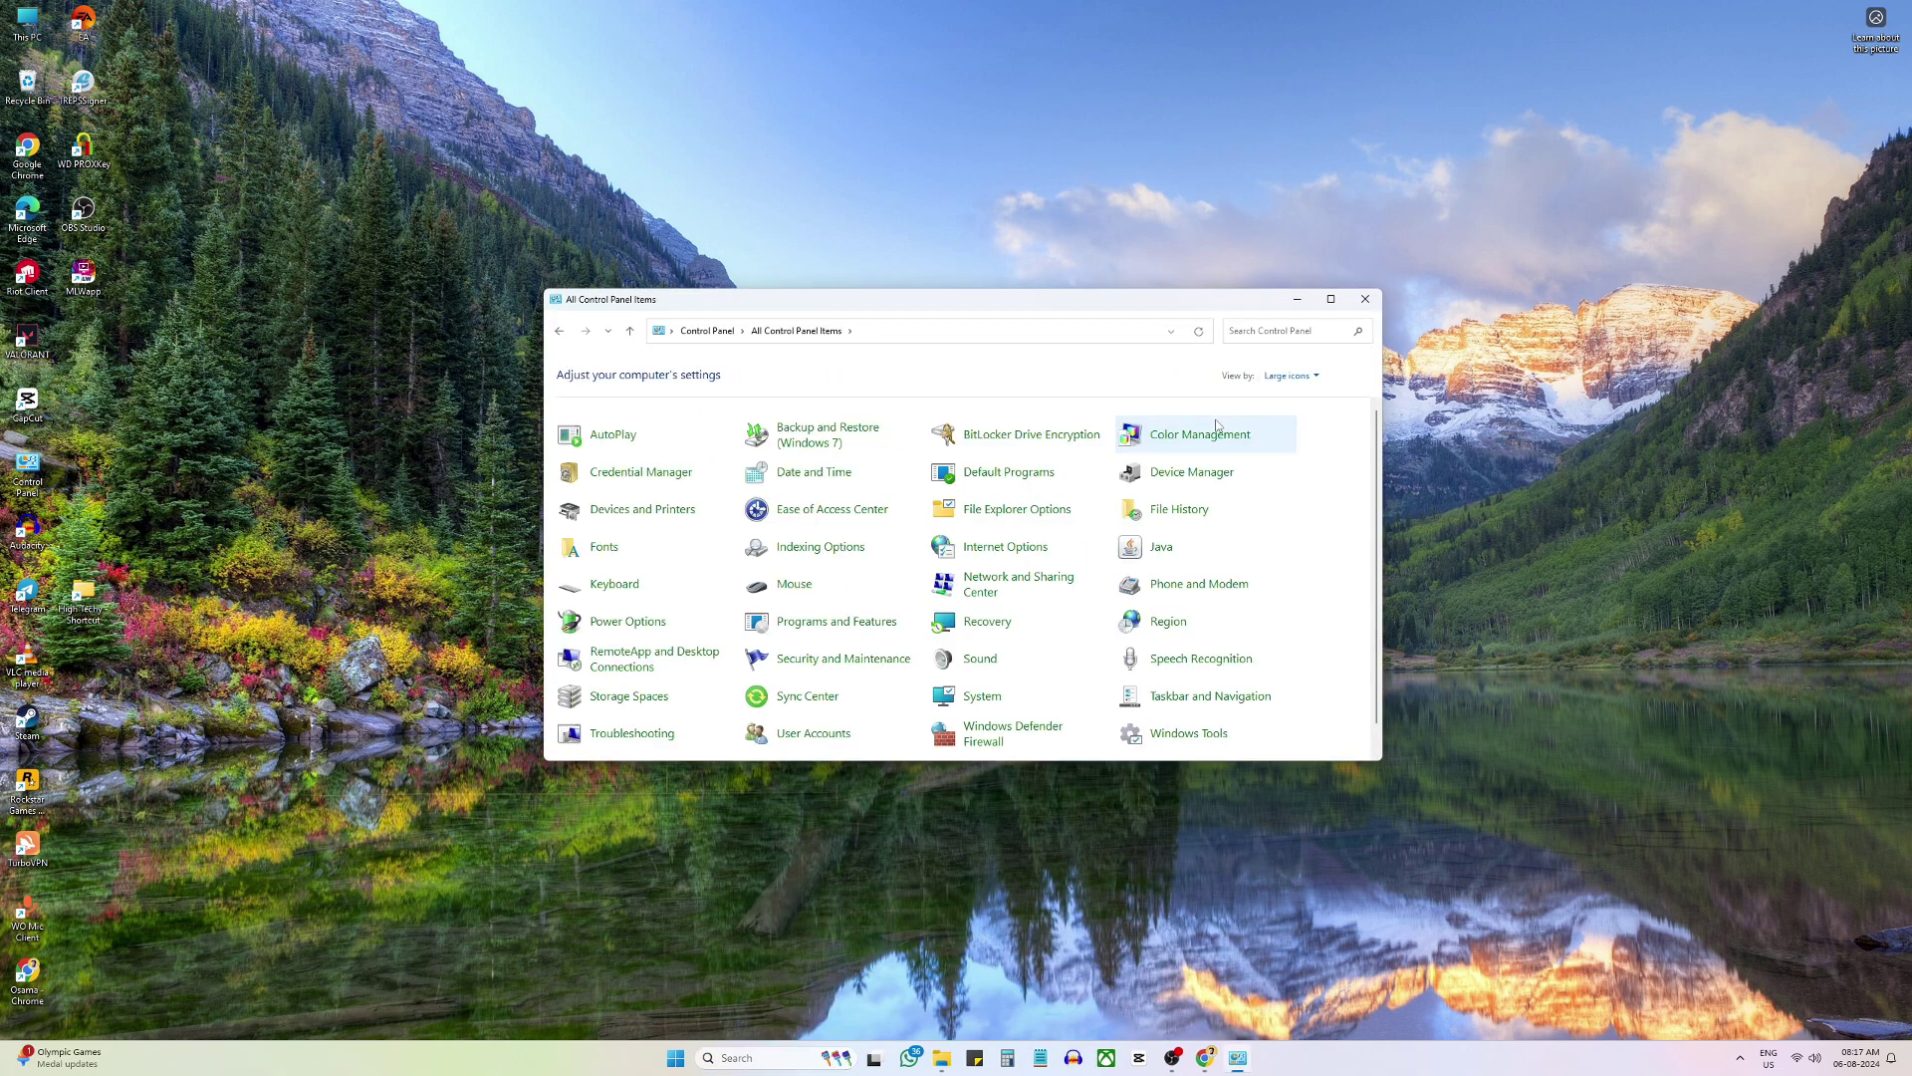
scroll(1218, 591, "down", 1)
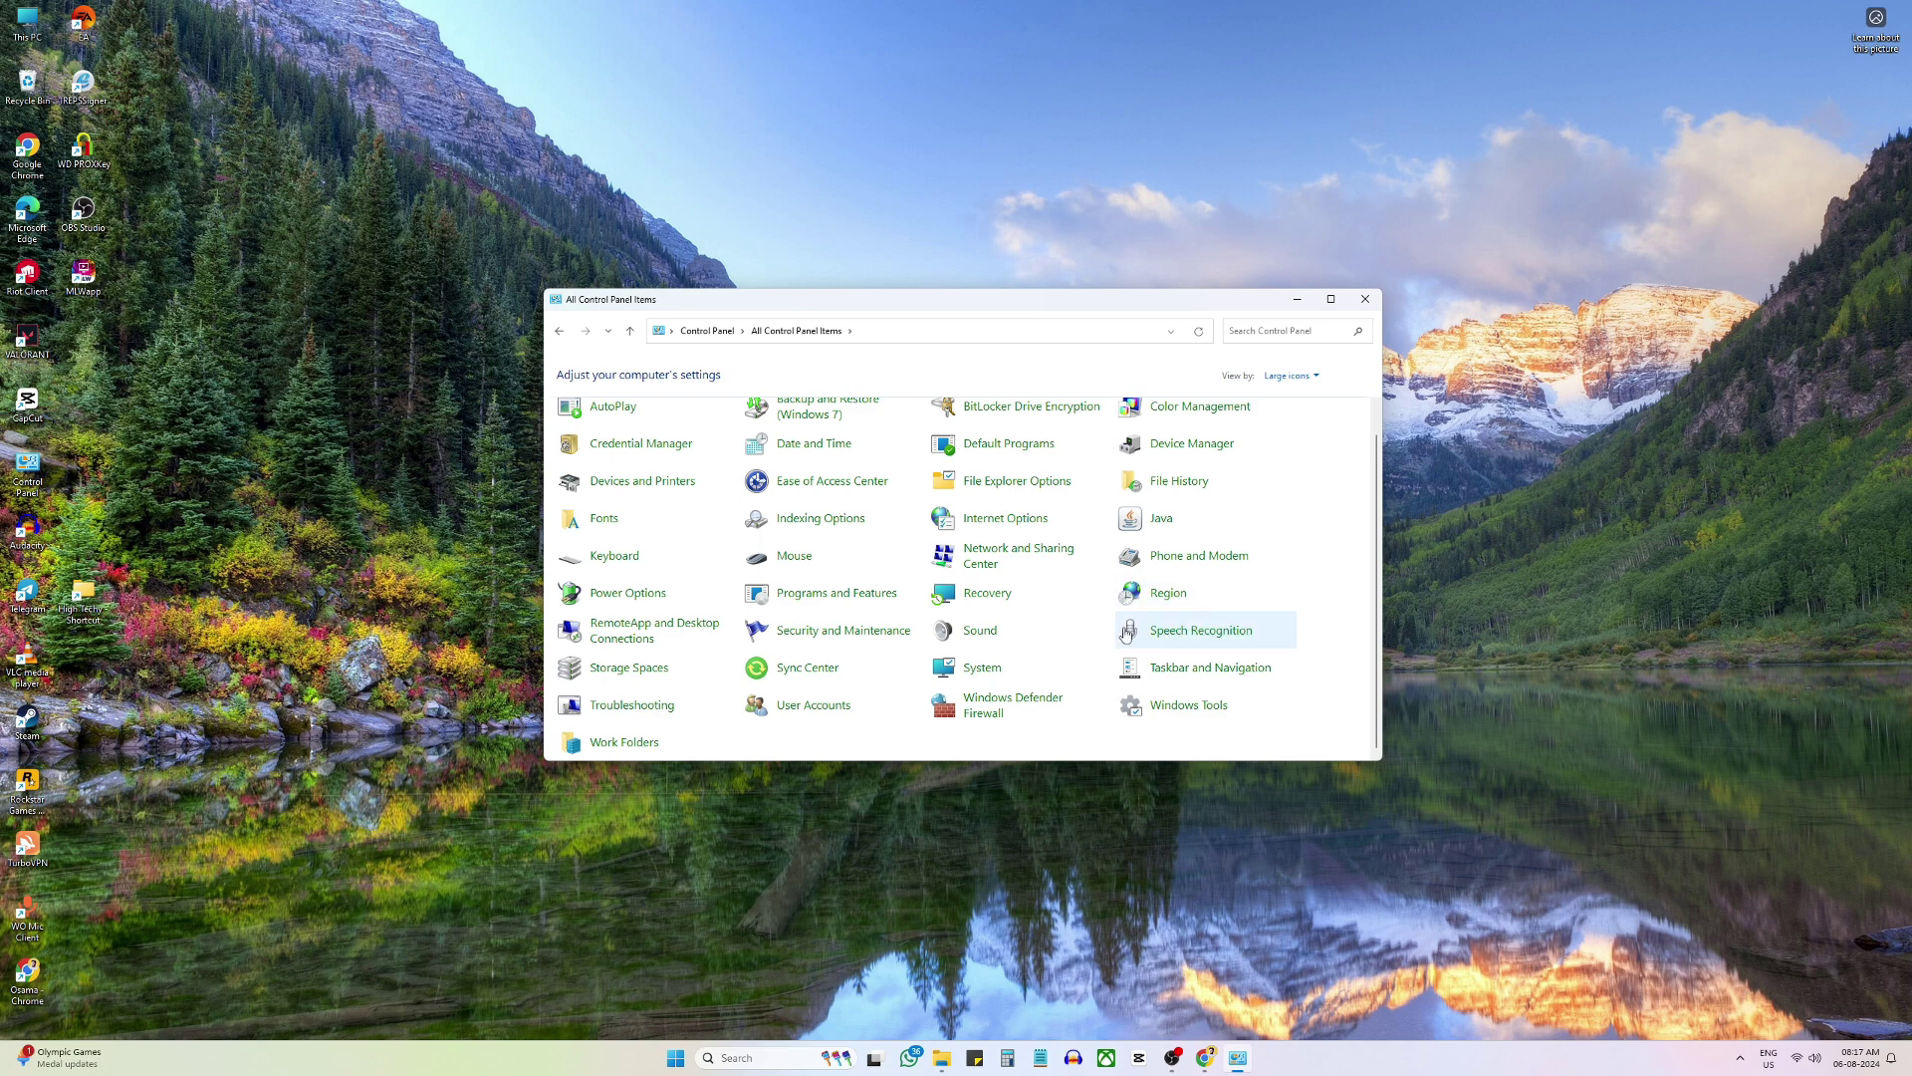
Step: Leave the Keyboard Properties repeat rate at Fast, apply and confirm, then close Control Panel
left_click(614, 558)
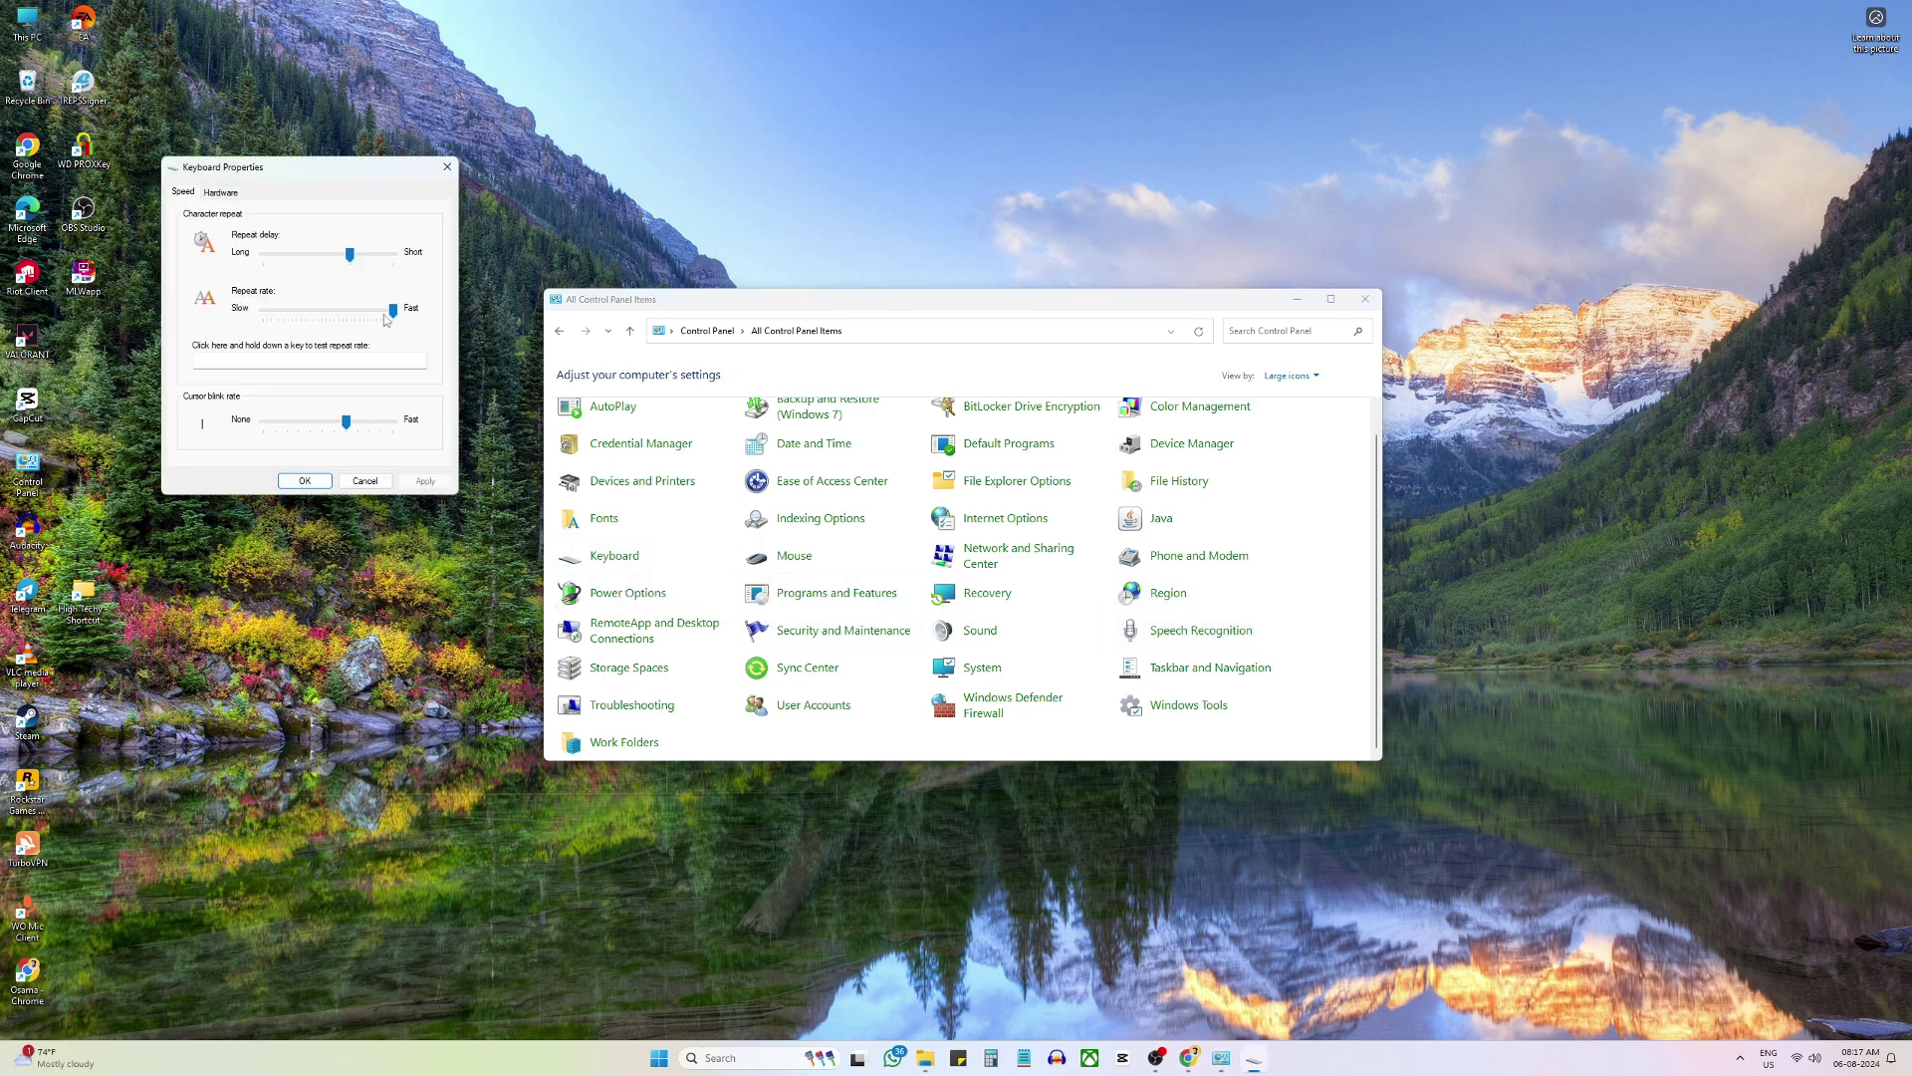
mouse_move(393, 313)
left_mouse_down()
mouse_move(356, 313)
mouse_move(393, 313)
left_mouse_up()
left_click(424, 480)
left_click(304, 480)
left_click(1363, 298)
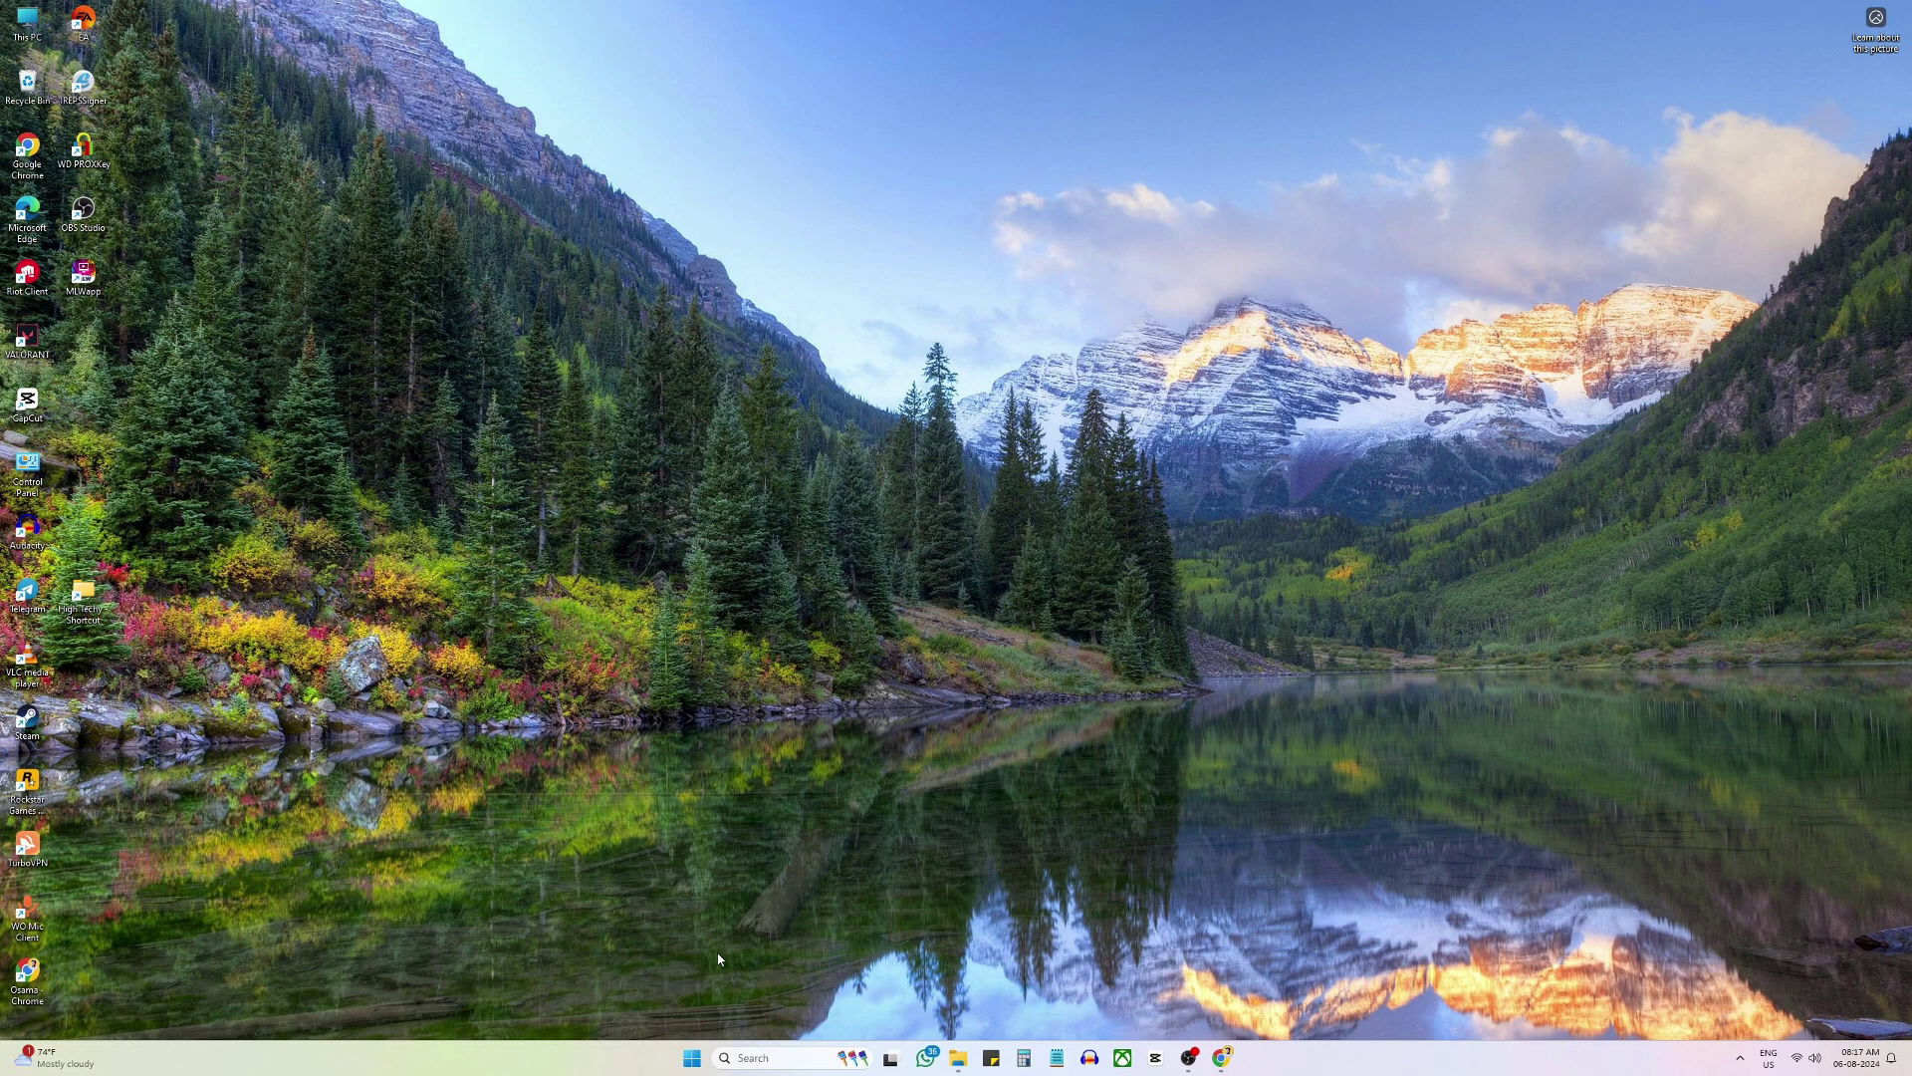
Step: Open the Start menu and show its Sleep, Shut down and Restart options
left_click(692, 1058)
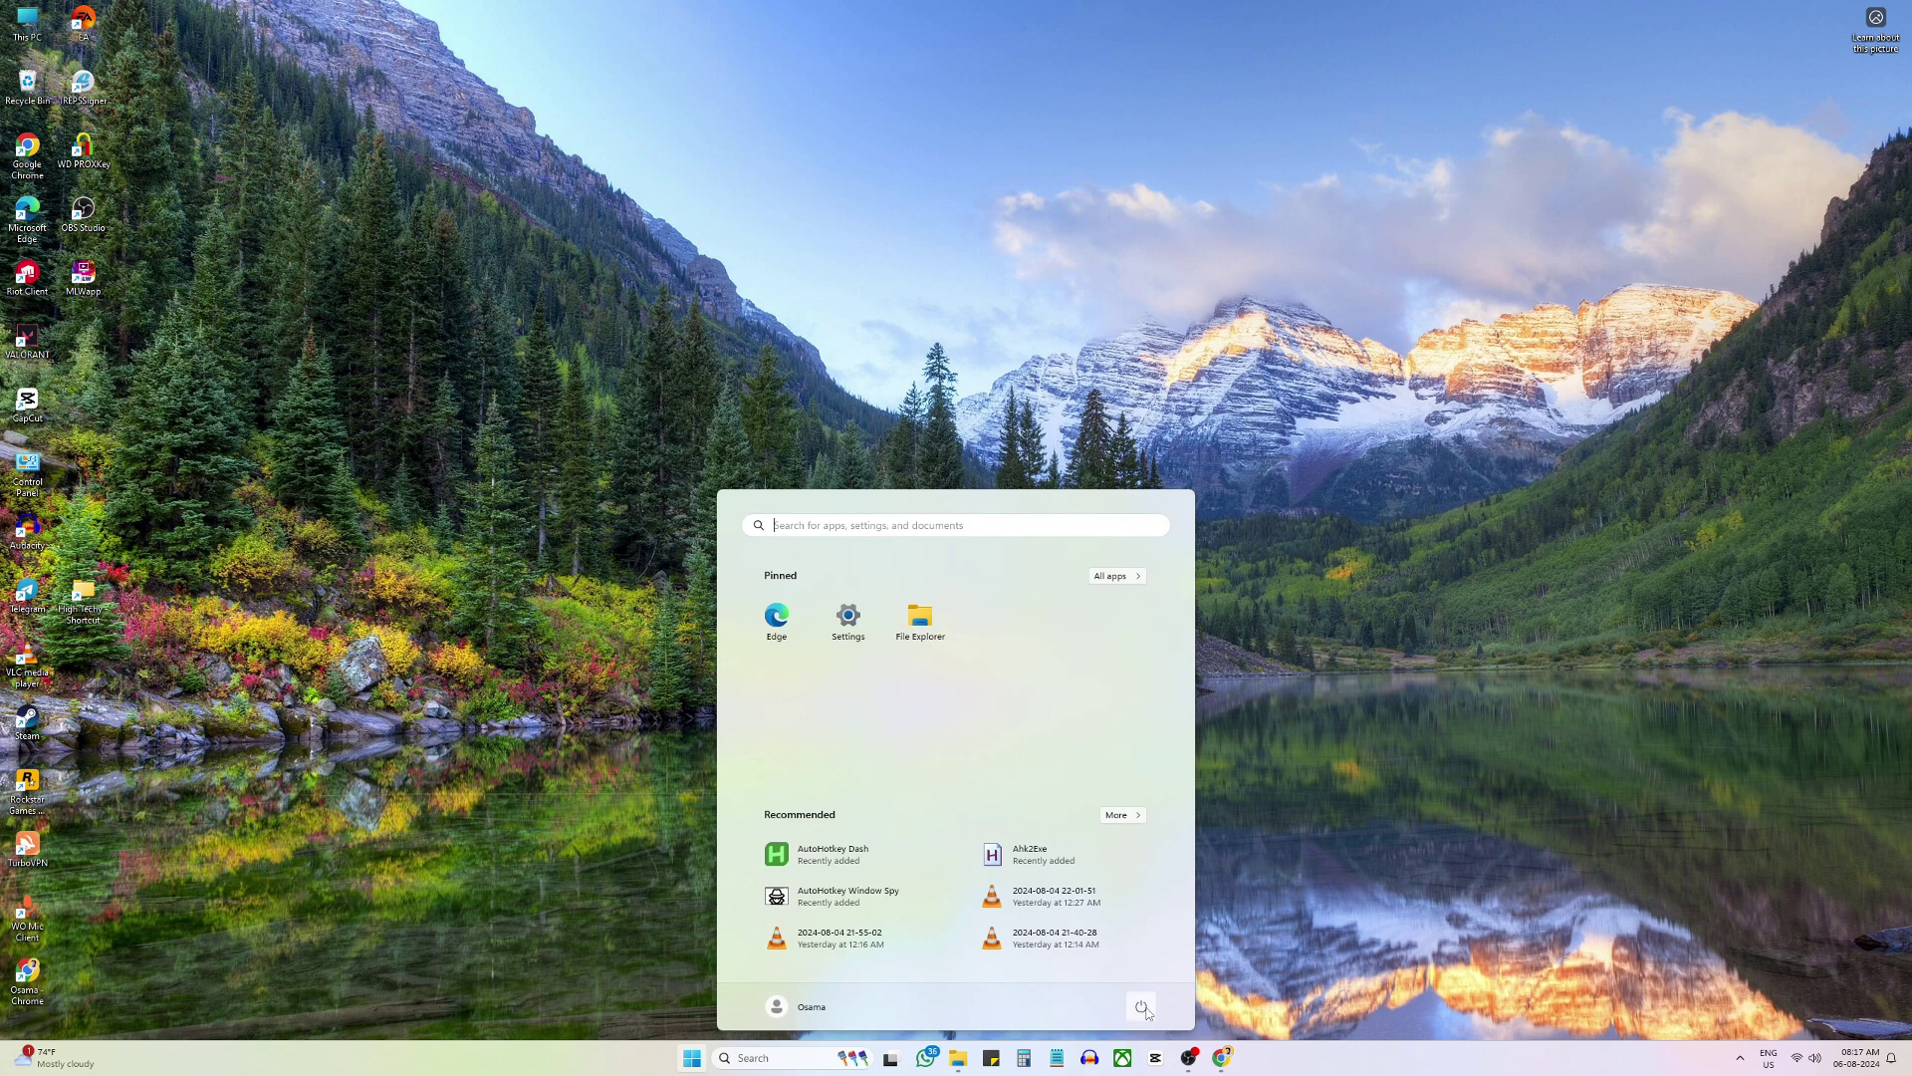
left_click(1142, 1009)
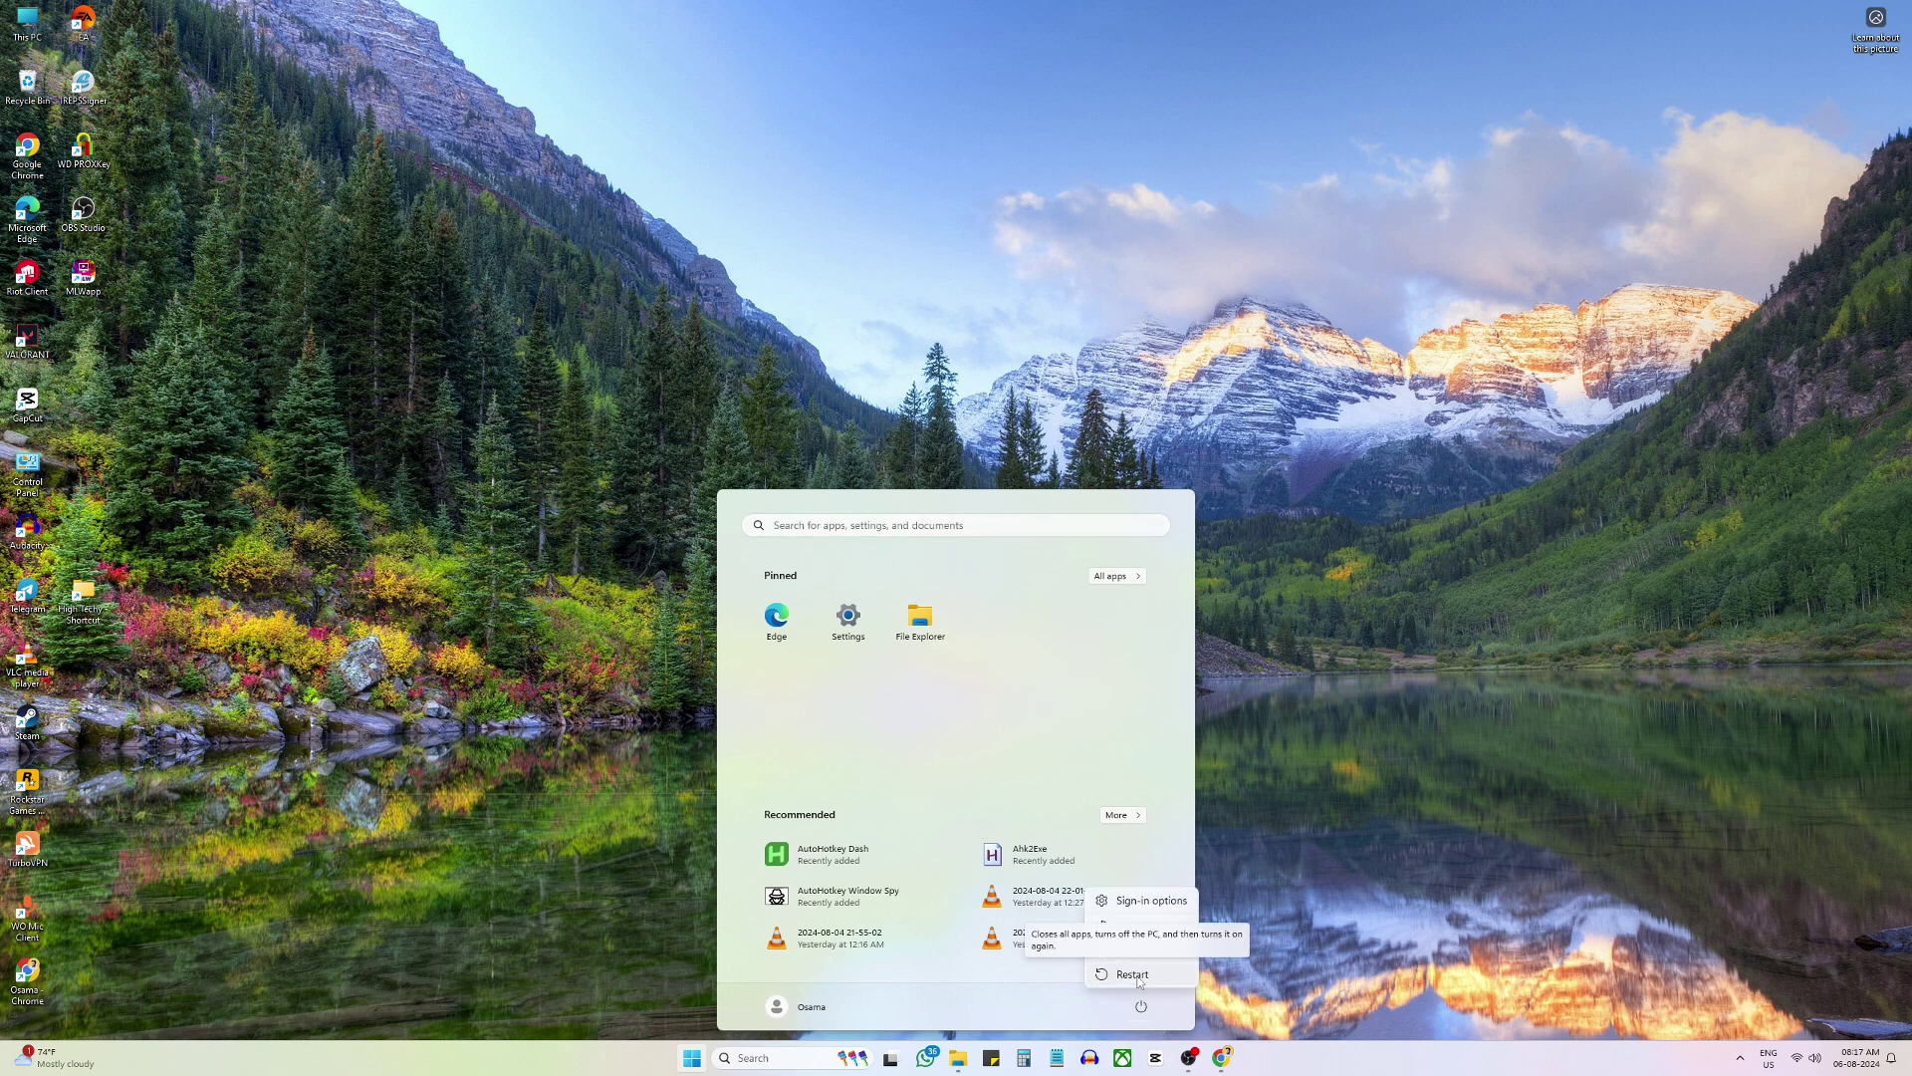